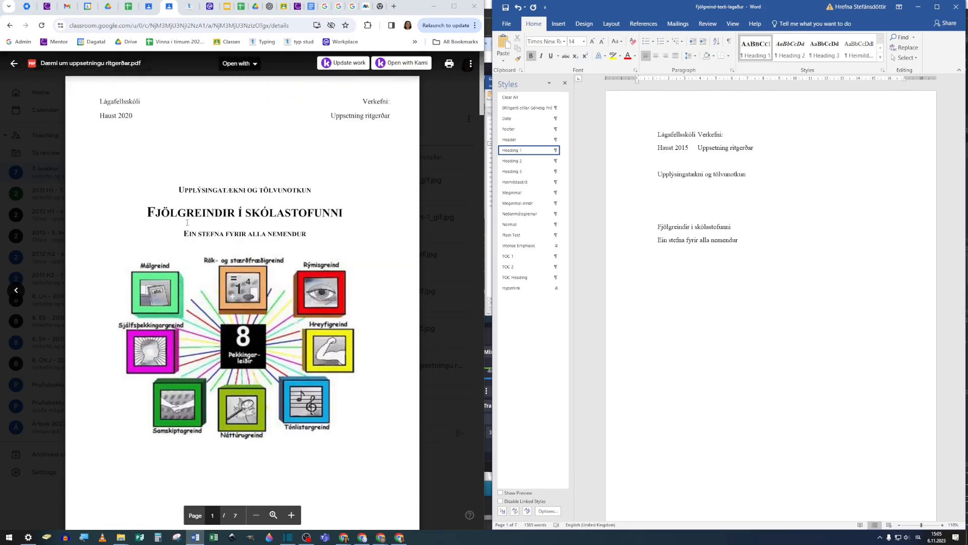
Step: Insert a Blank (Three Columns) header on the cover page of the essay document
scroll(141, 220, down, 5)
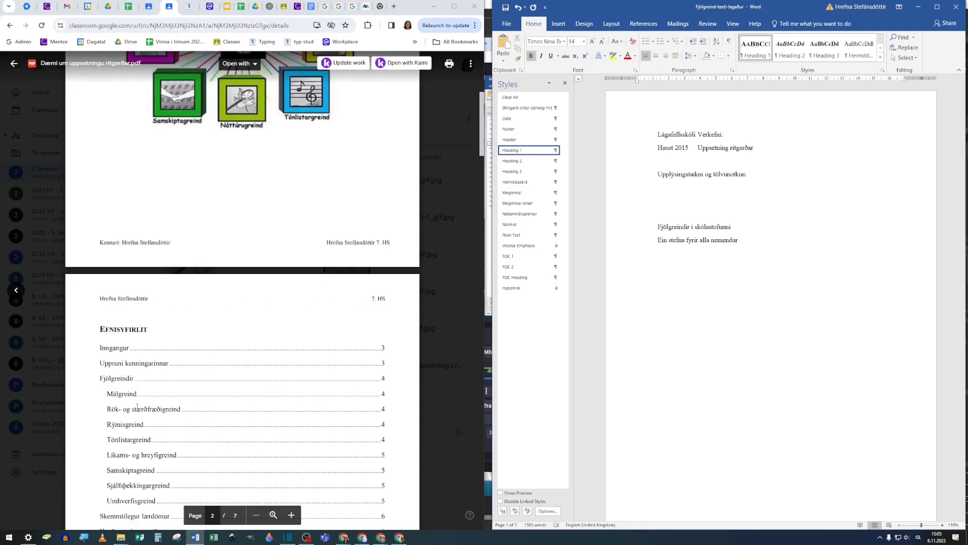
click(662, 266)
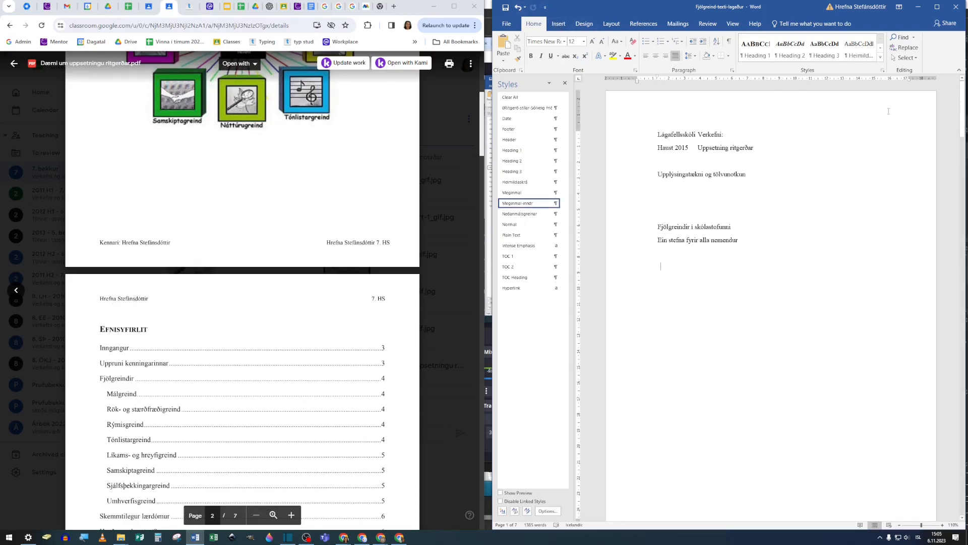
click(559, 24)
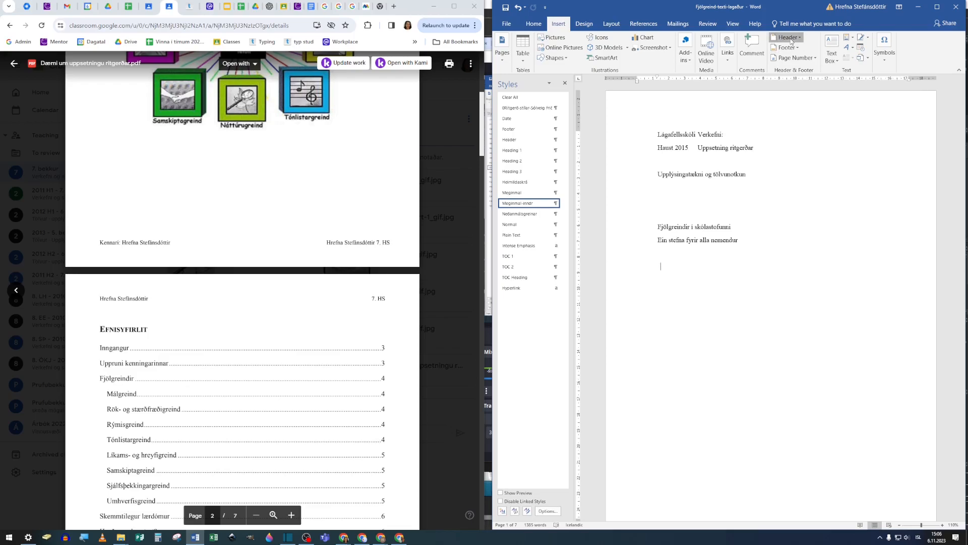
click(786, 38)
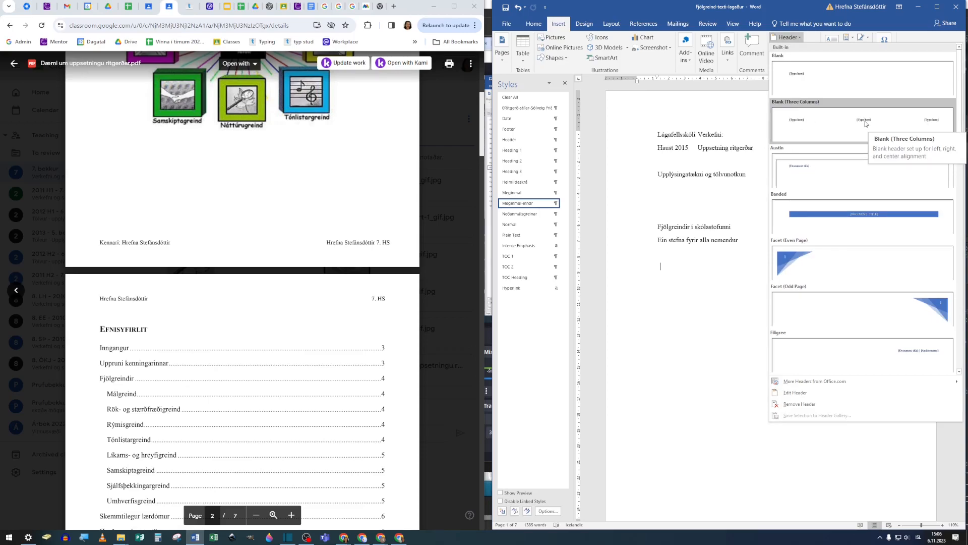
click(798, 119)
Step: Fill the header with the author's full name at left and "7. HS" at right, and remove the middle placeholder
click(637, 113)
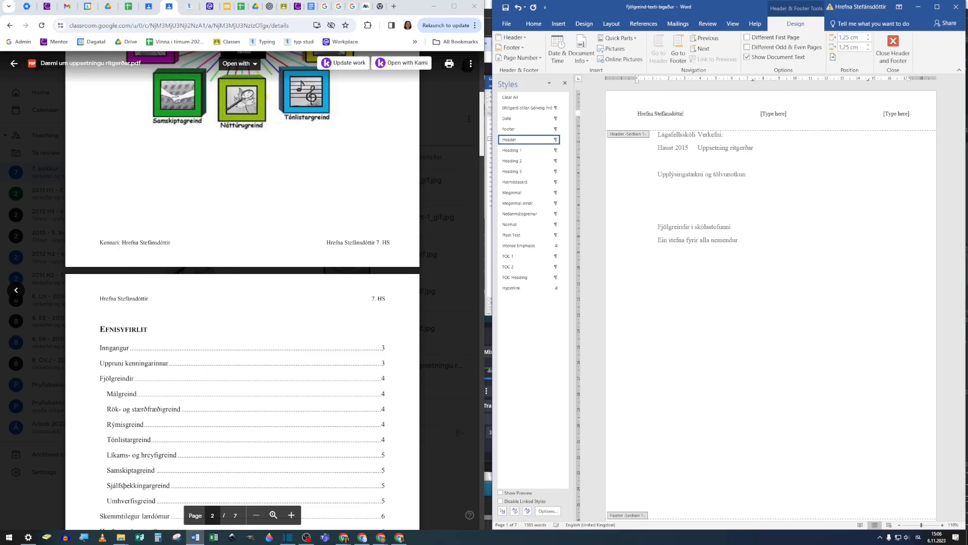
click(881, 114)
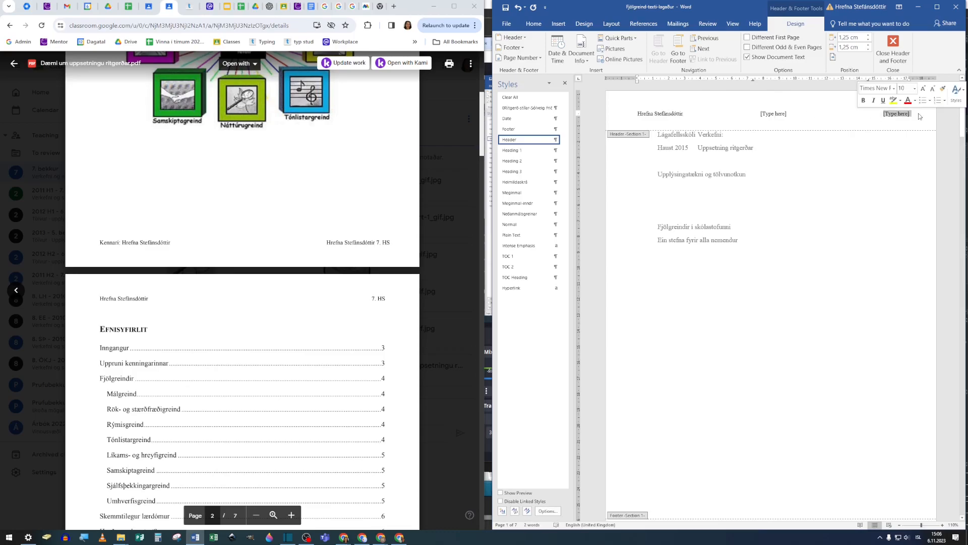
text(7. HS)
click(776, 114)
key(Delete)
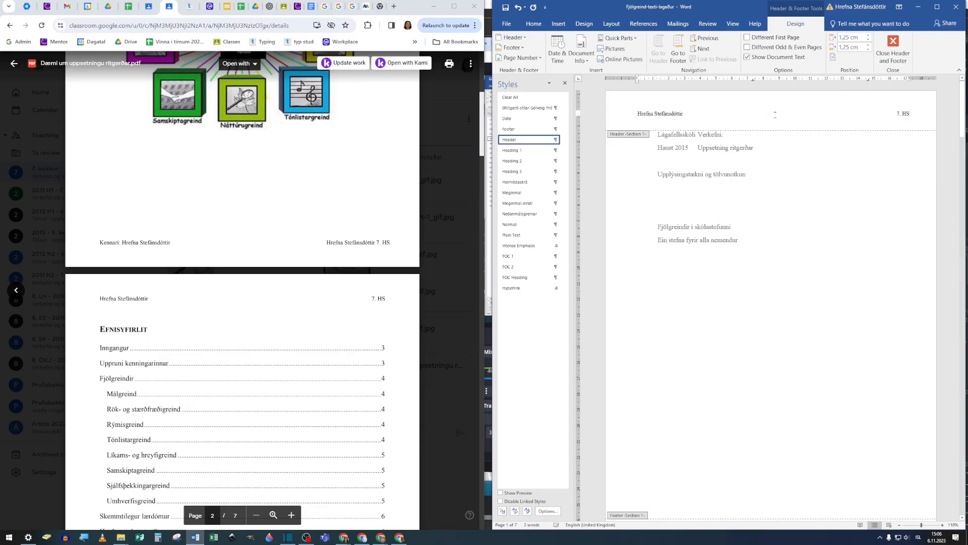
Step: Check how the header repeats on the following pages and compare it with the cover page of the sample PDF
scroll(783, 170, down, 10)
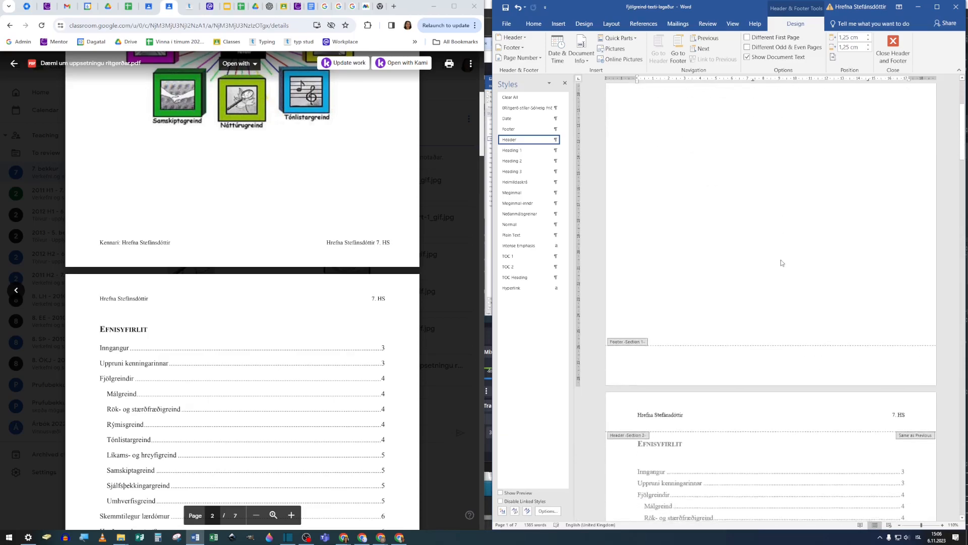
scroll(691, 333, down, 1)
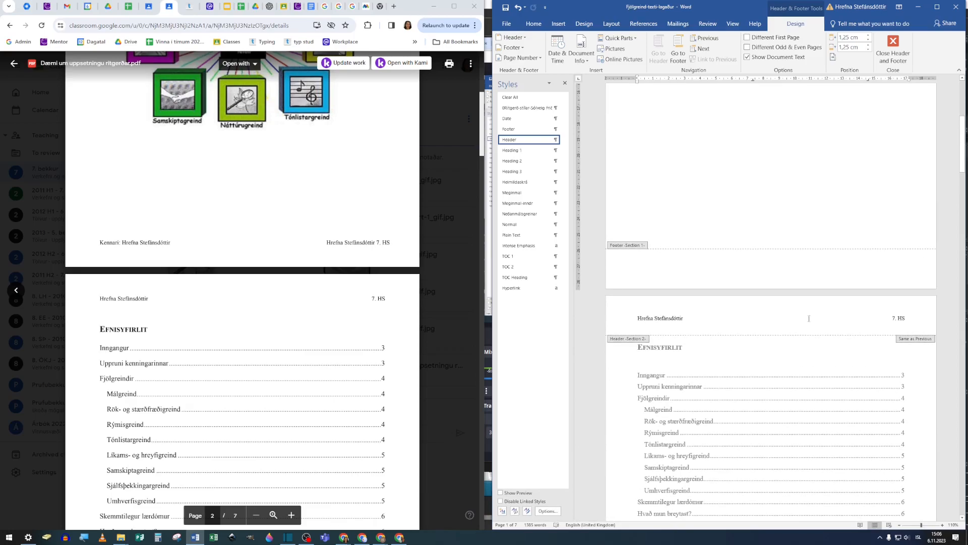
scroll(791, 321, down, 3)
scroll(799, 352, down, 12)
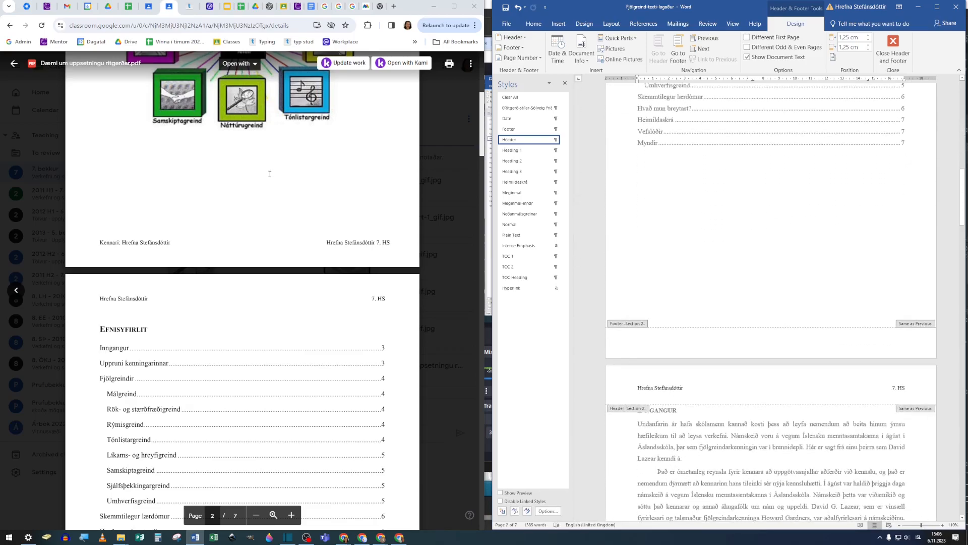
scroll(270, 174, up, 5)
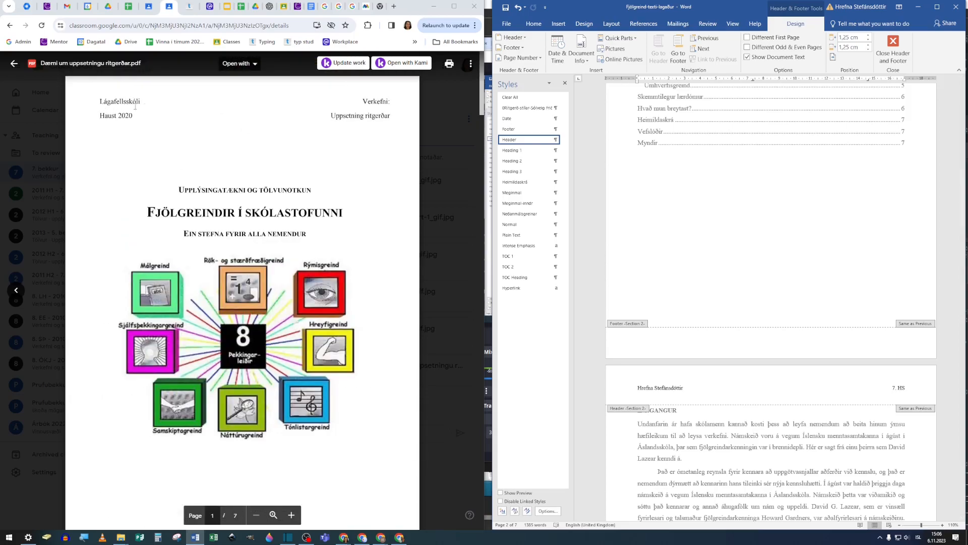
scroll(797, 216, up, 8)
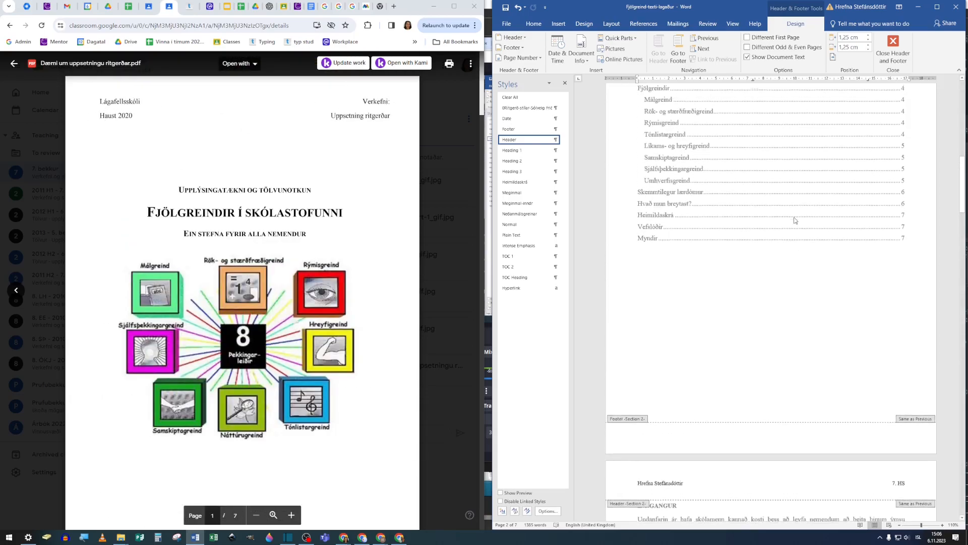
scroll(796, 226, up, 15)
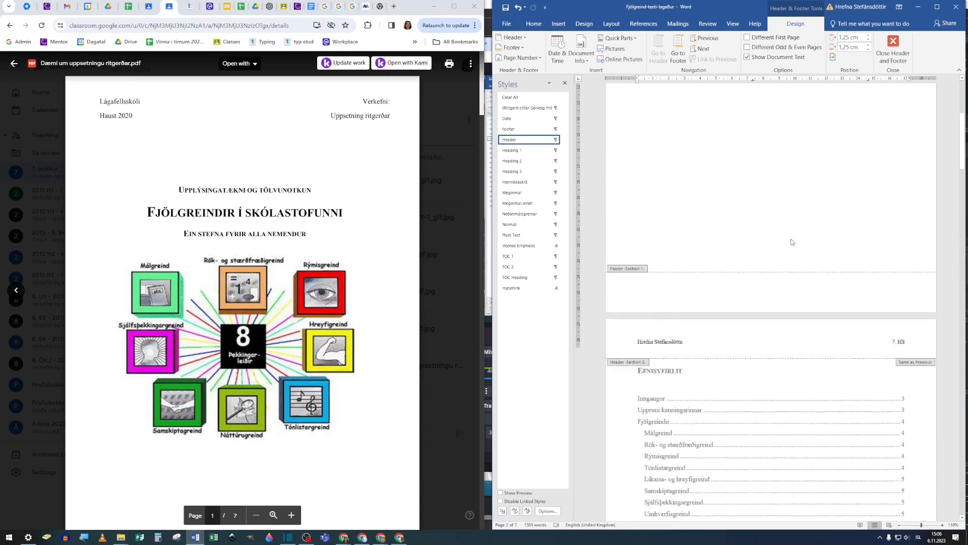
scroll(792, 243, up, 1)
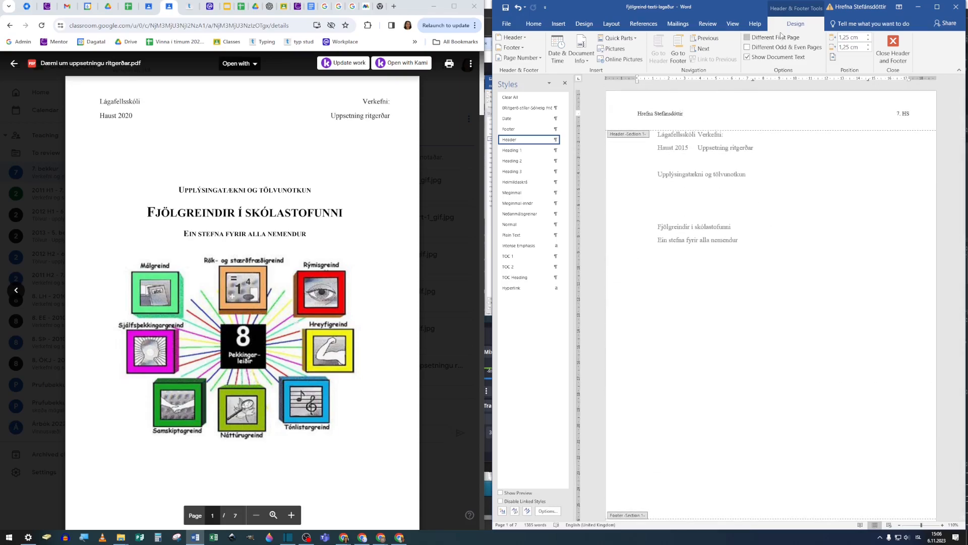
Step: Give the first page a different header and footer, and check the header on the second page
click(534, 23)
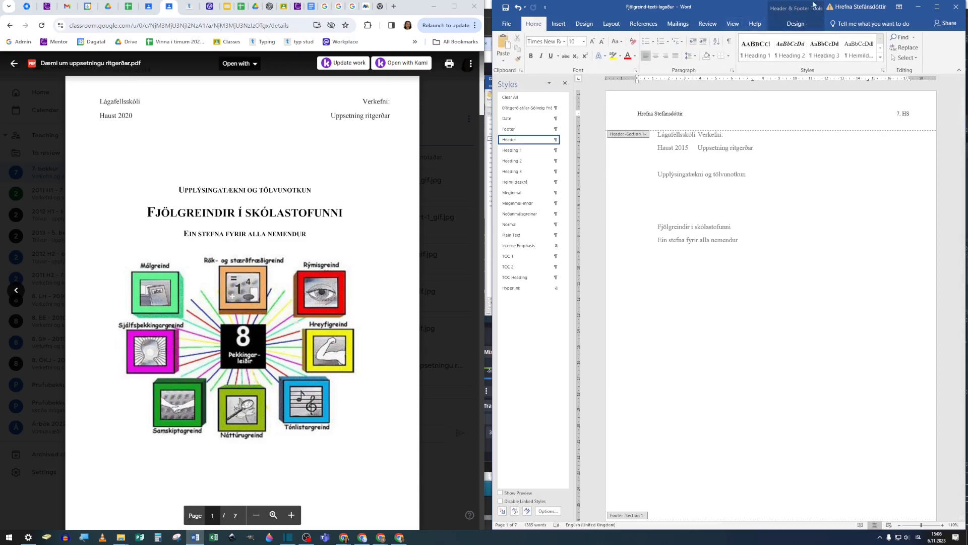
click(801, 26)
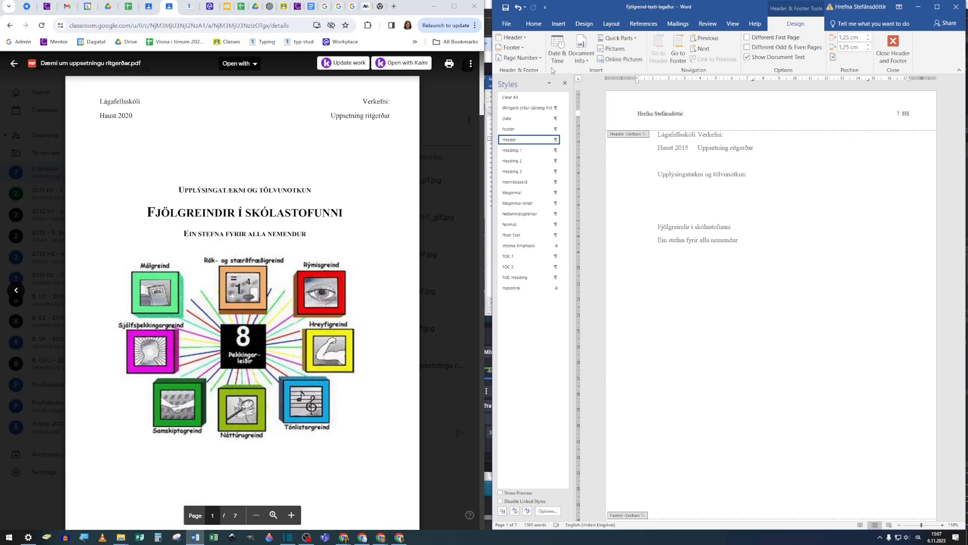
click(748, 38)
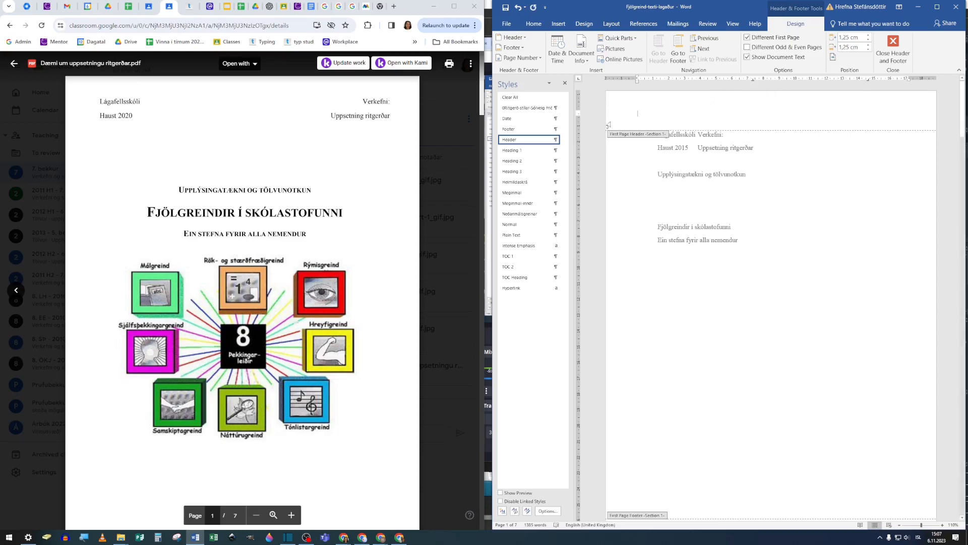
scroll(695, 238, down, 8)
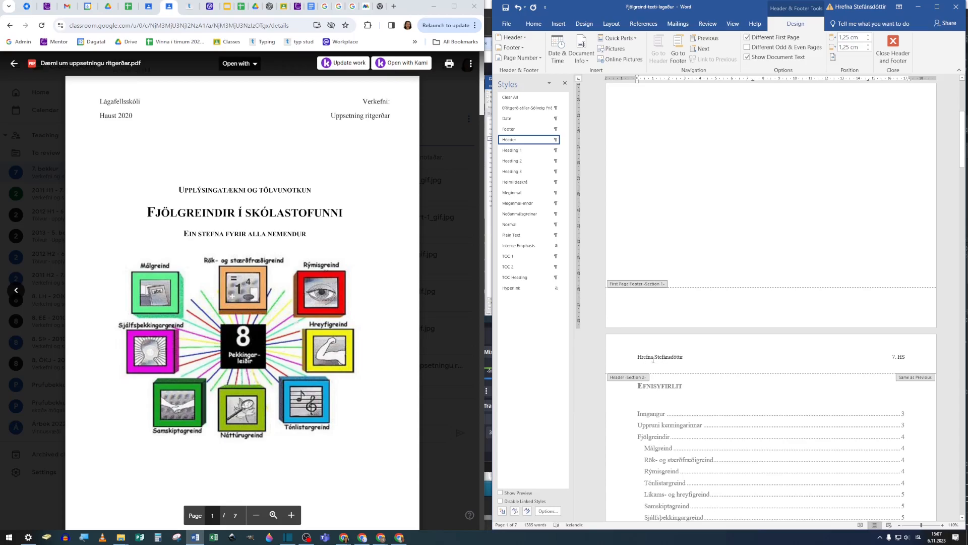
scroll(752, 309, up, 10)
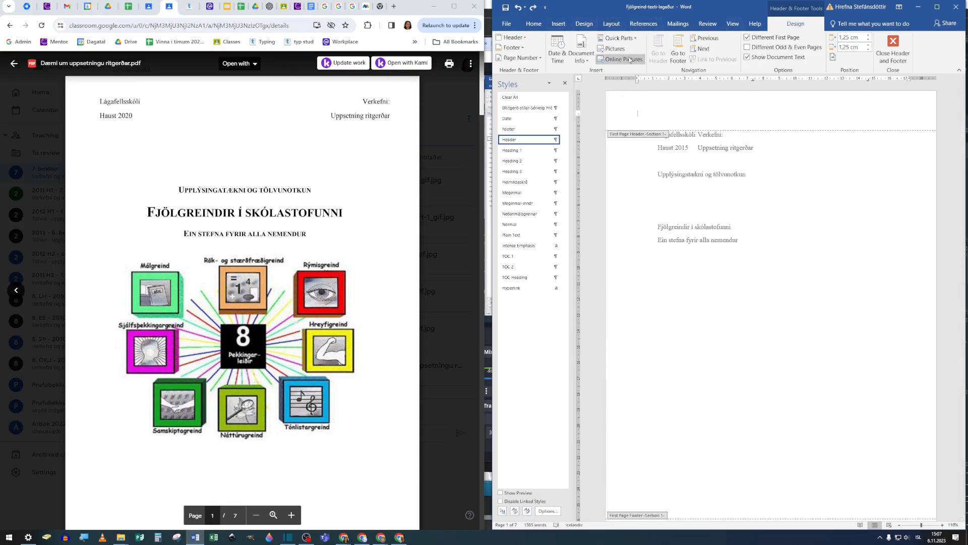
Step: Insert a Blank (Three Columns) header into the empty first-page header
click(558, 24)
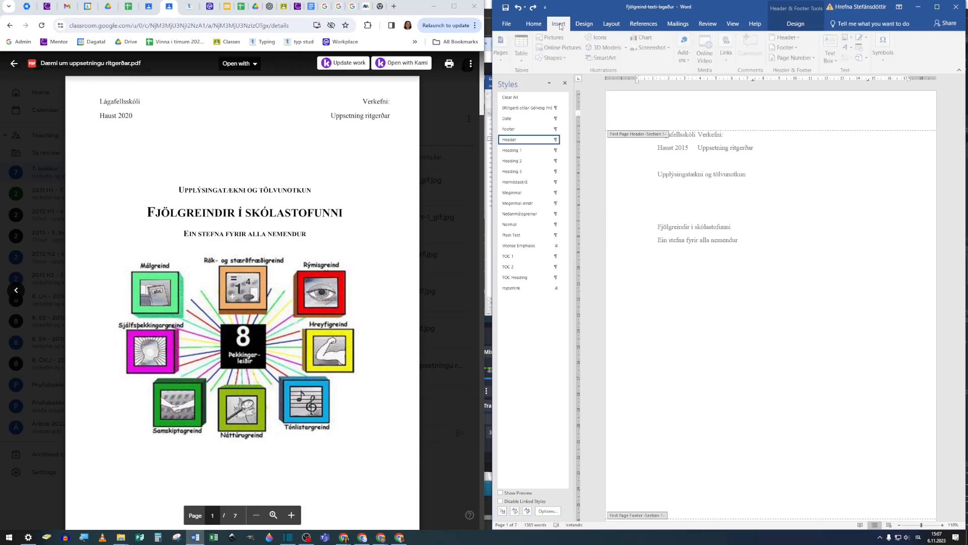
click(799, 38)
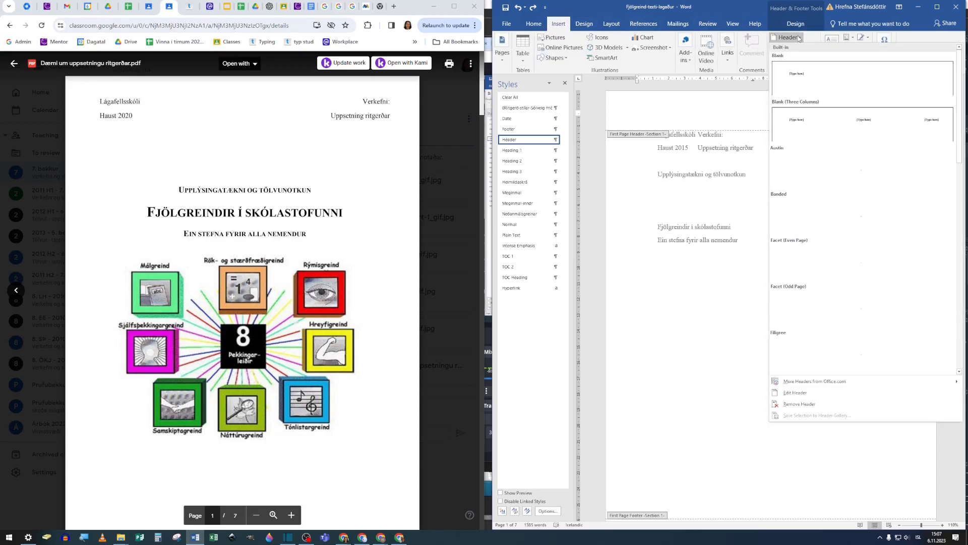
click(795, 134)
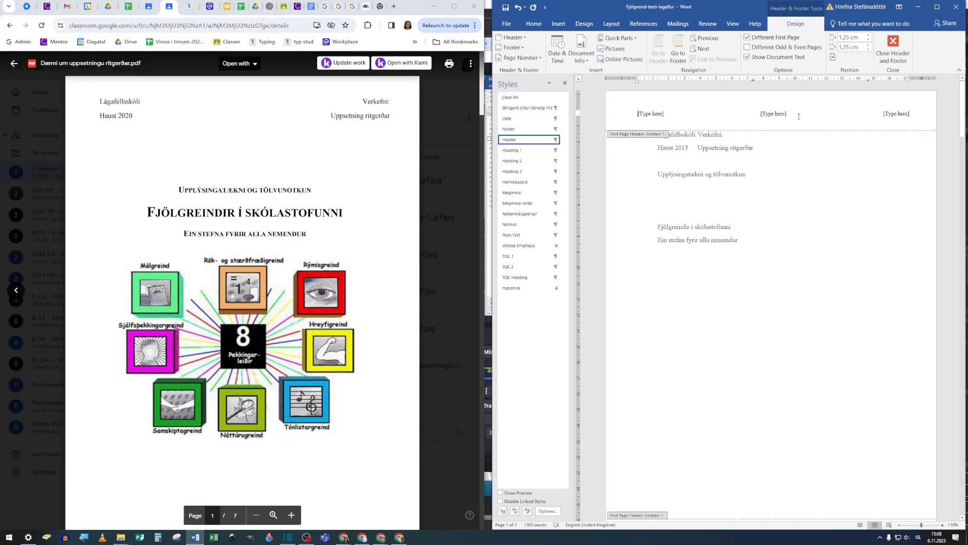
Step: Fill the first-page header with "Lágafellsskóli" at left and "Verkefni" at right, removing the middle placeholder
click(653, 114)
text(Lágafellsskóli)
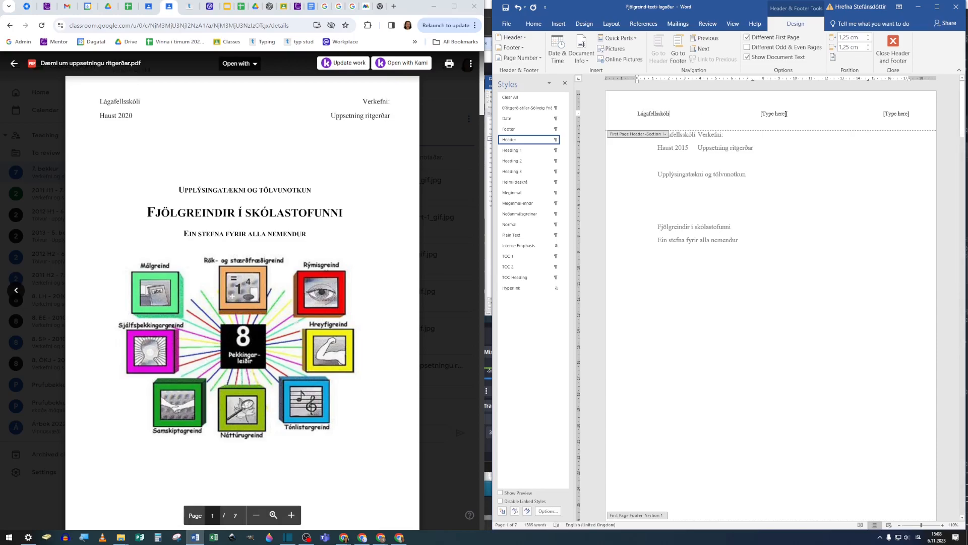
click(771, 113)
key(Delete)
click(883, 113)
text(Verkefni)
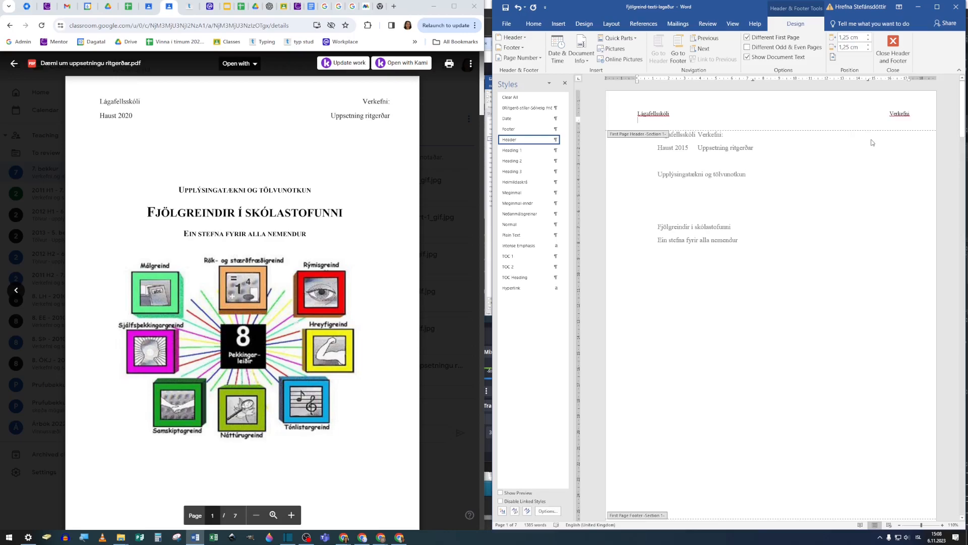
Step: Add a second first-page header line with "Haust 2023" and "Uppsetning ritgerðar", aligning the latter to the right margin with its tab stop
text(Hau)
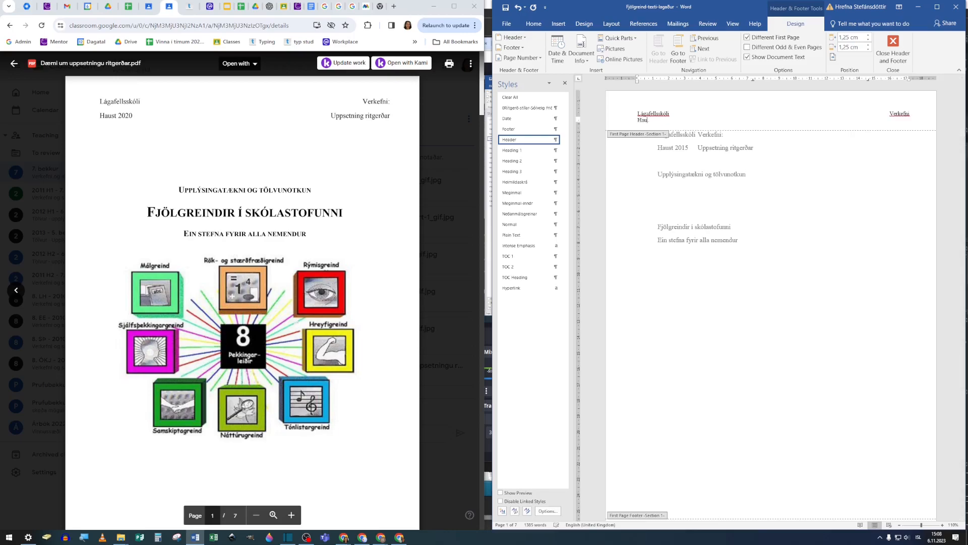
text(st 2023)
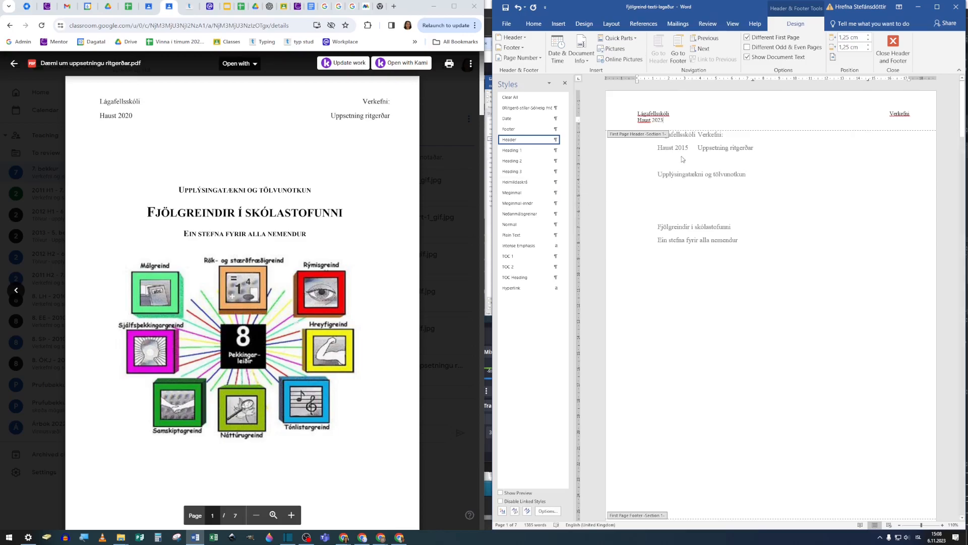
key(Tab)
text(Uppsetning rit)
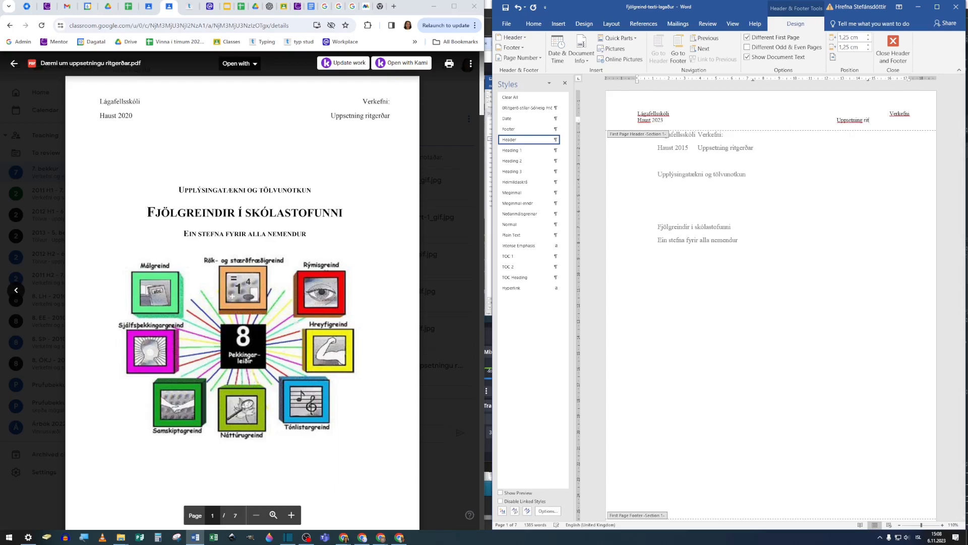
text(gerðar)
drag(870, 83, 910, 82)
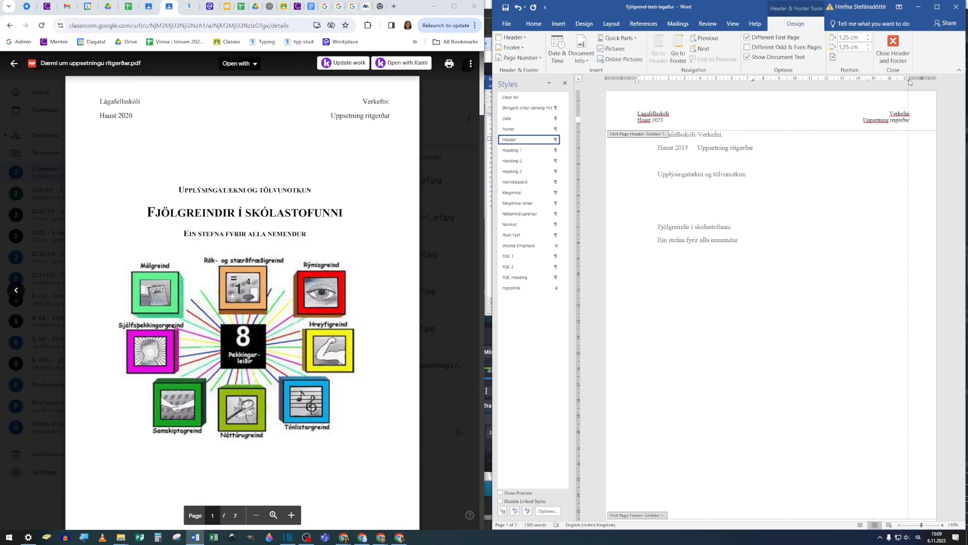
drag(910, 82, 910, 83)
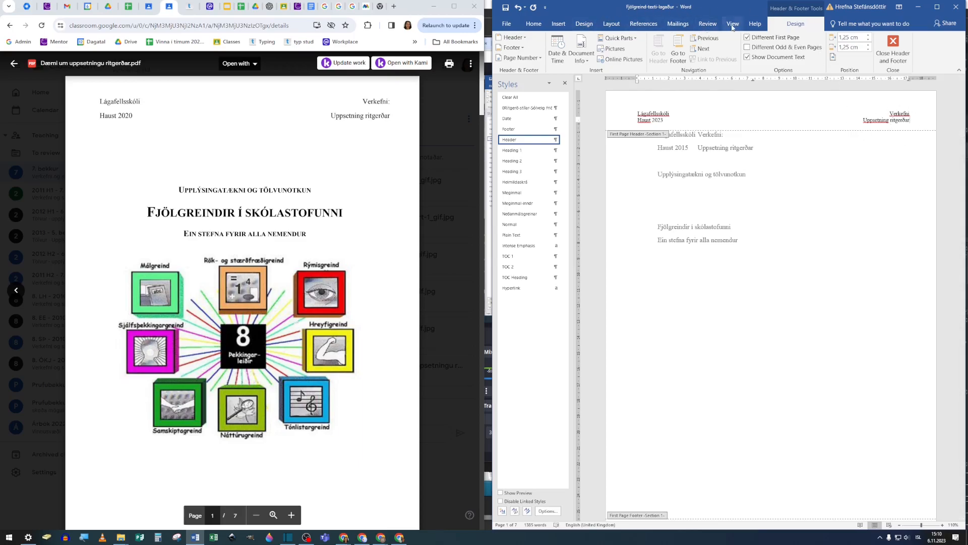
Step: Hide the ruler and show it again
click(733, 25)
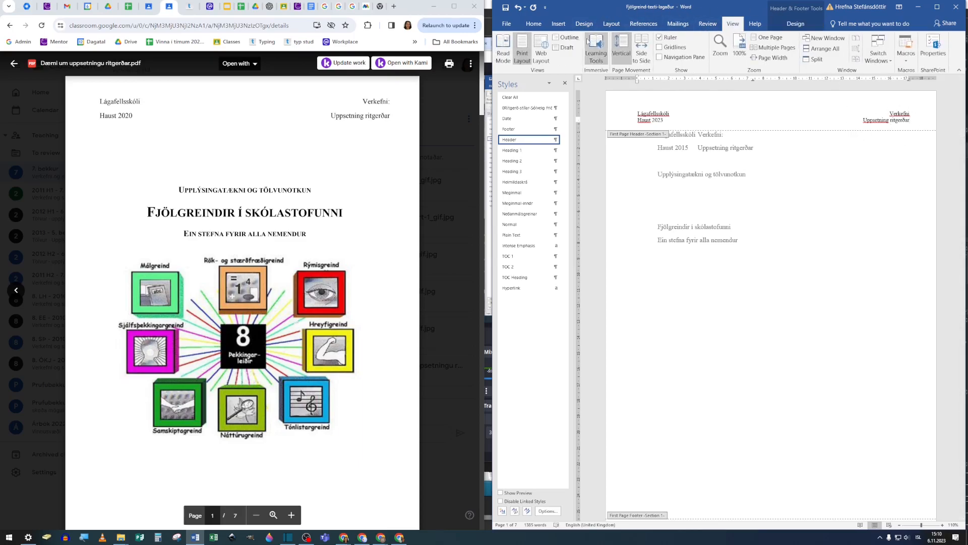
click(660, 38)
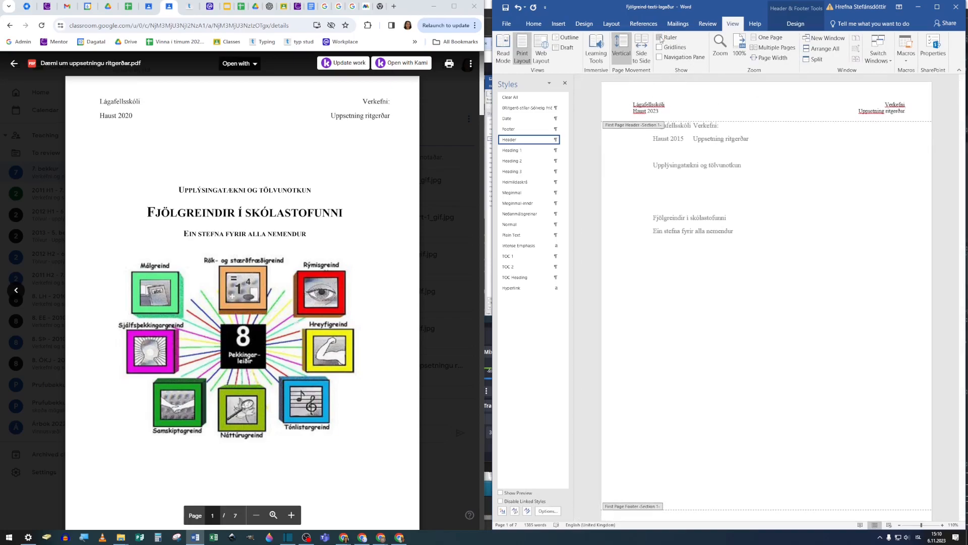
click(660, 37)
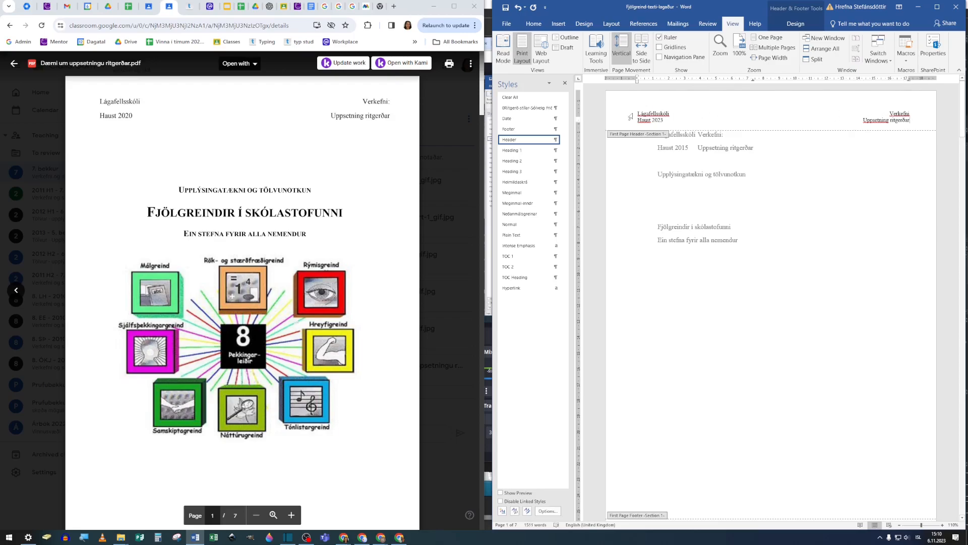
Step: Set the line spacing of both first-page header lines to 1.5
drag(636, 111, 912, 123)
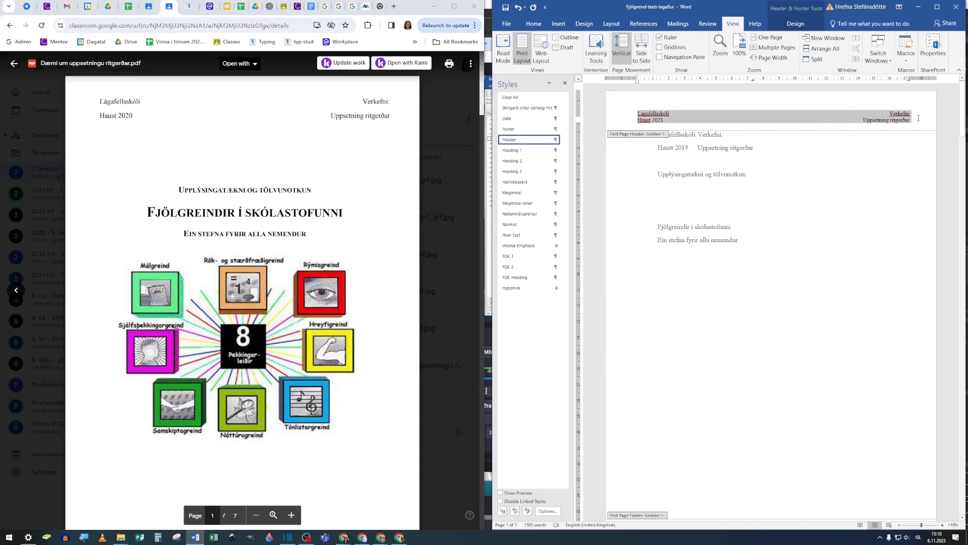
click(539, 25)
click(692, 56)
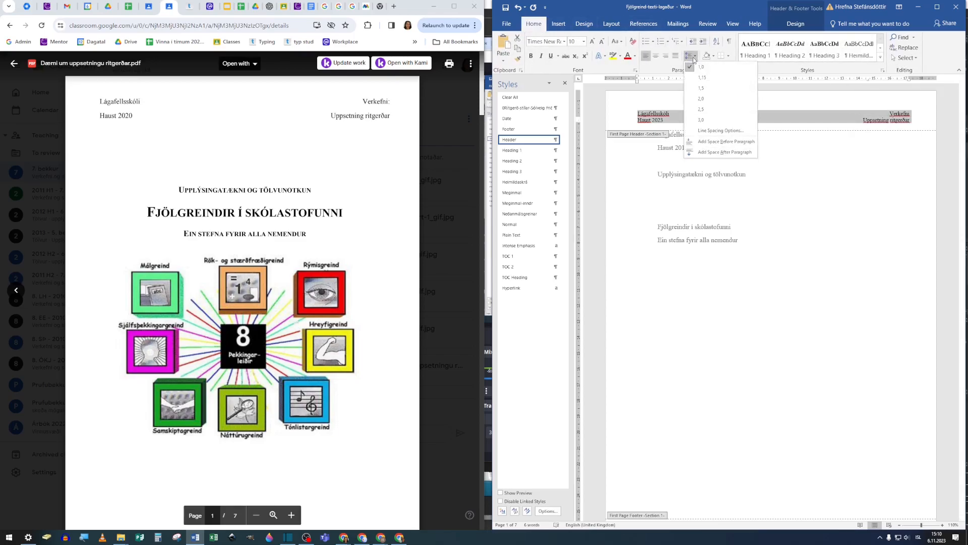
click(704, 89)
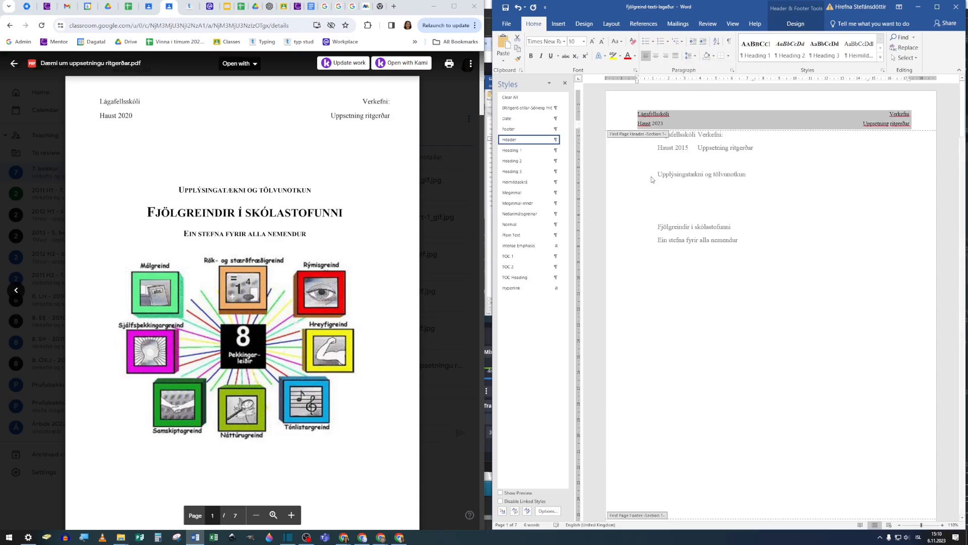
Step: Insert a built-in footer with three text placeholders into the first-page footer of section 1
scroll(657, 415, down, 5)
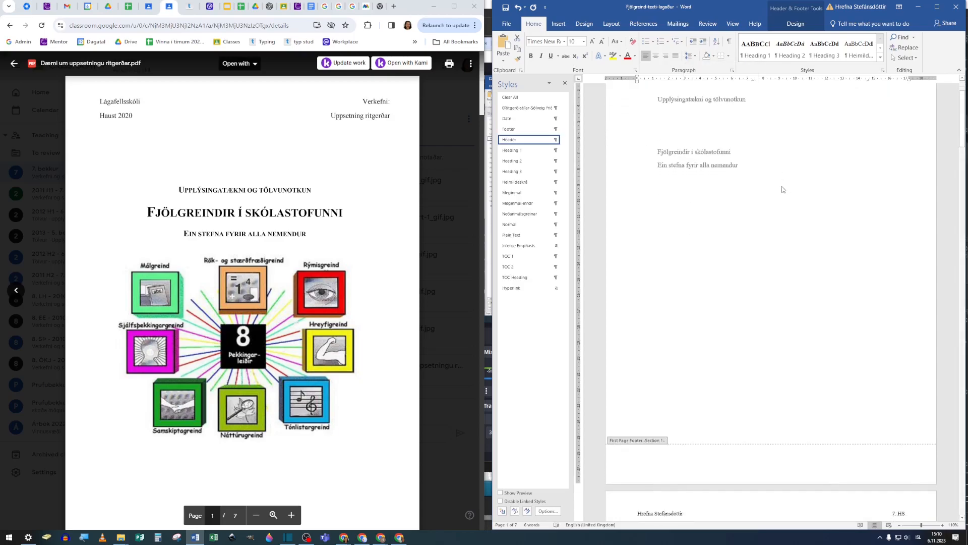
click(657, 415)
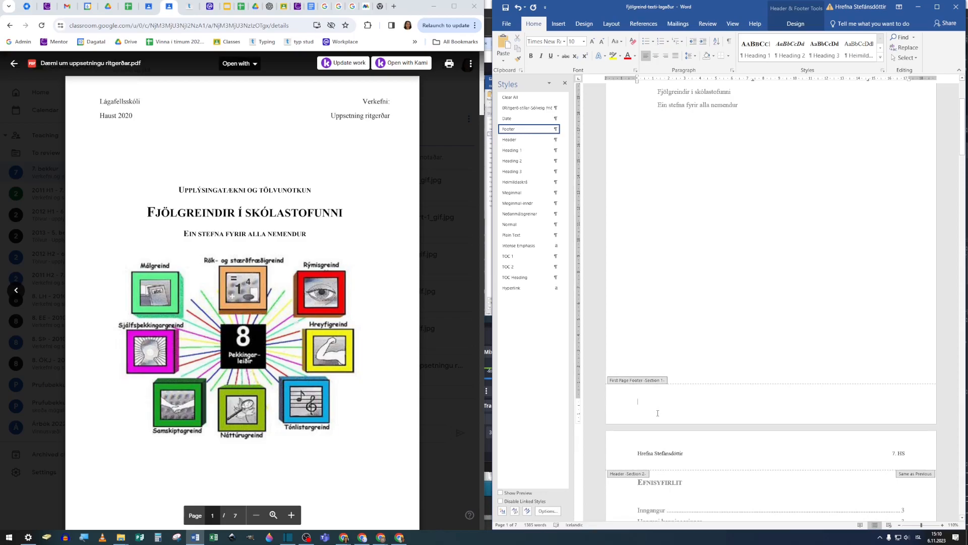
click(807, 22)
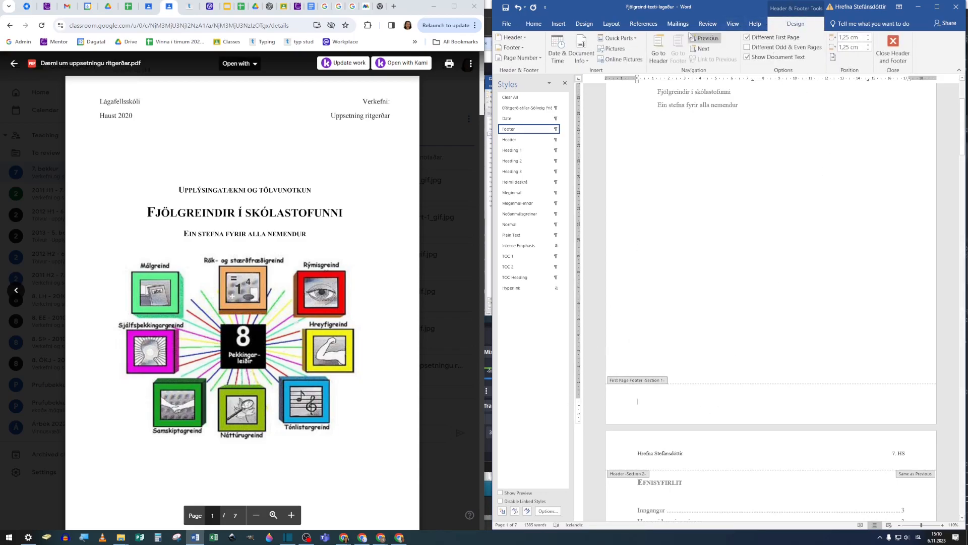
click(534, 24)
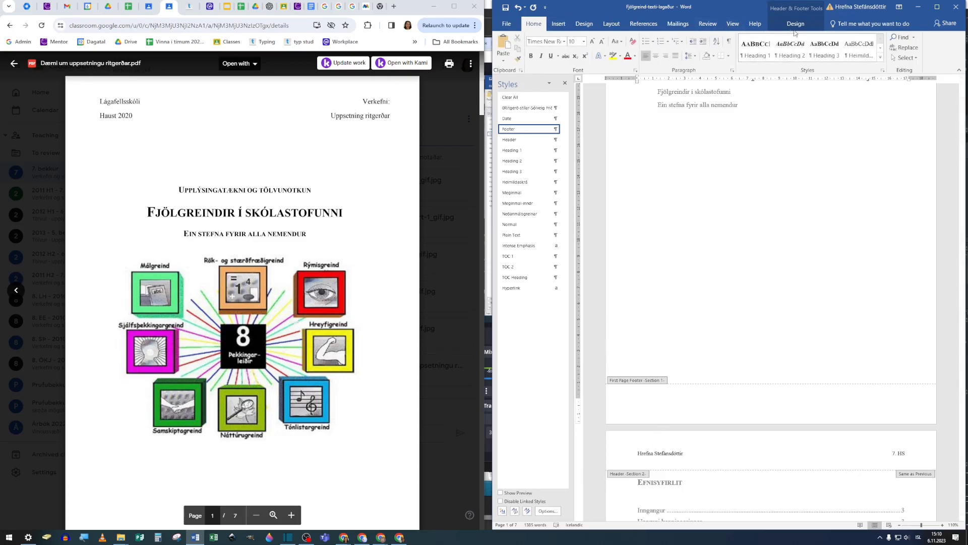
click(796, 24)
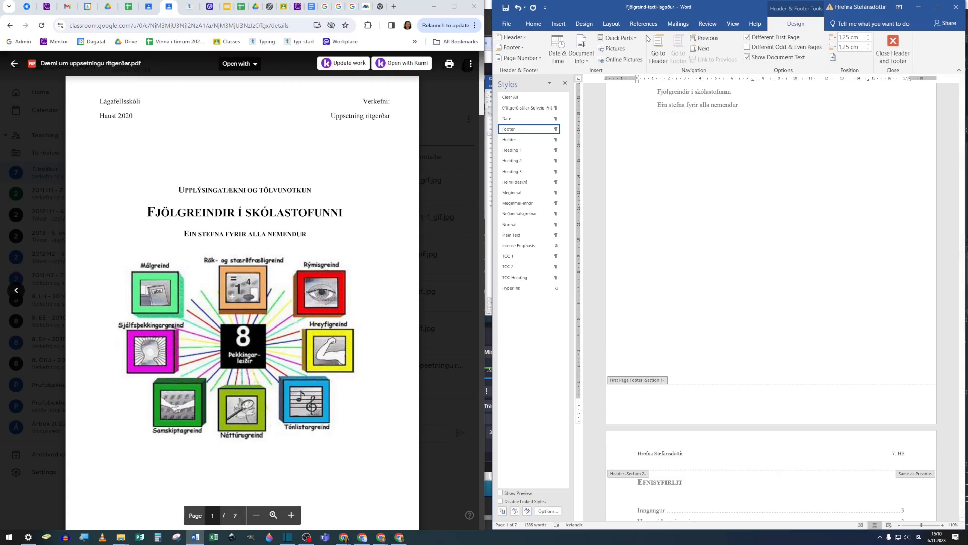
click(557, 24)
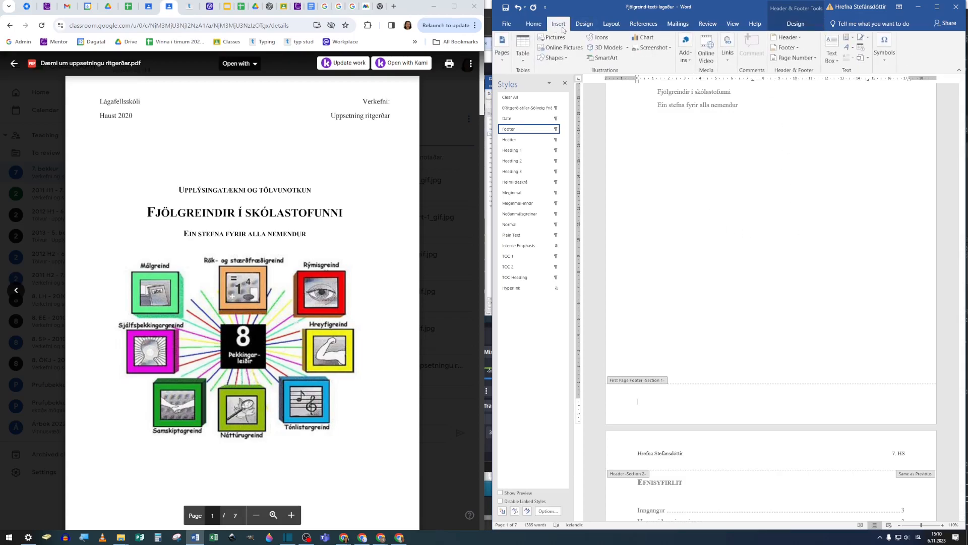
click(795, 48)
click(846, 132)
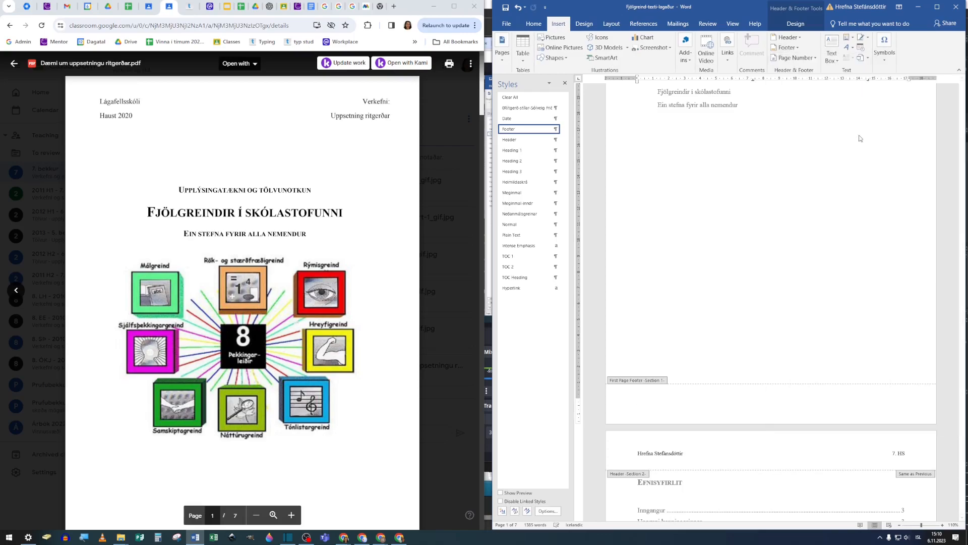
Step: Replace the first placeholder of the first-page footer with "Kennari:" followed by the teacher's full name, as in the sample PDF
scroll(298, 418, down, 3)
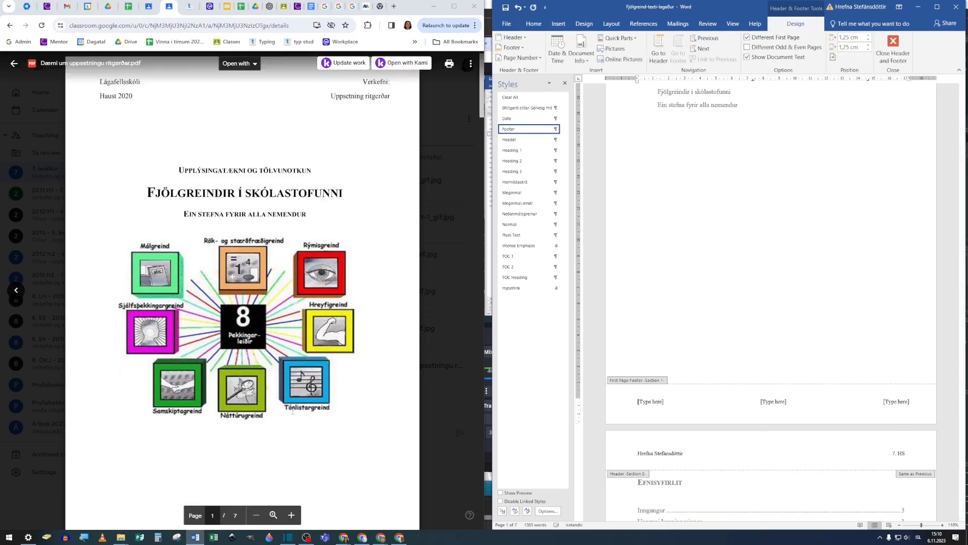
click(655, 401)
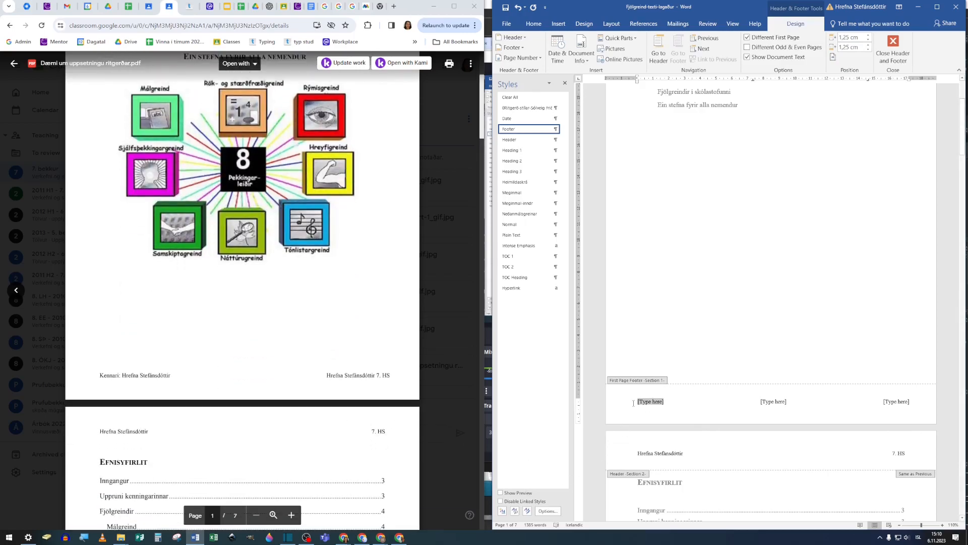
text(Kennar)
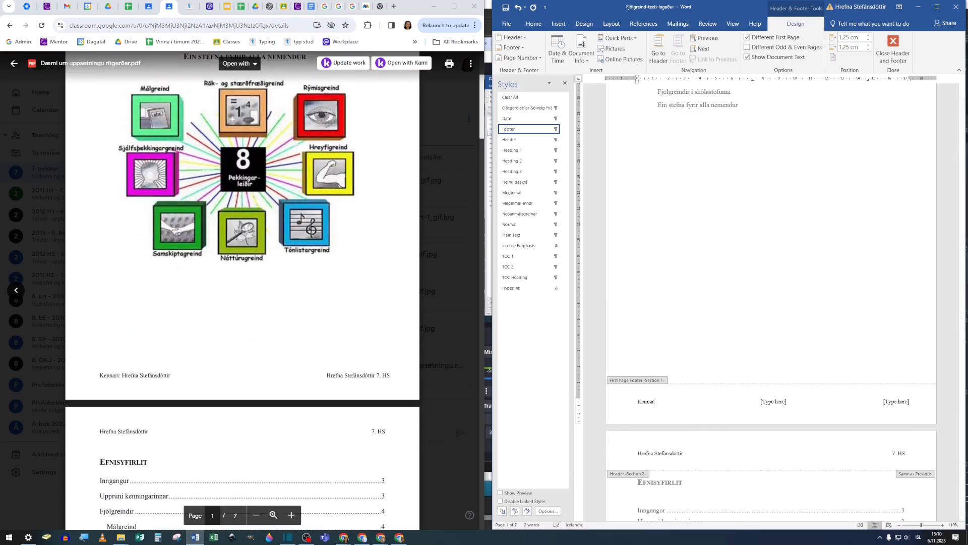
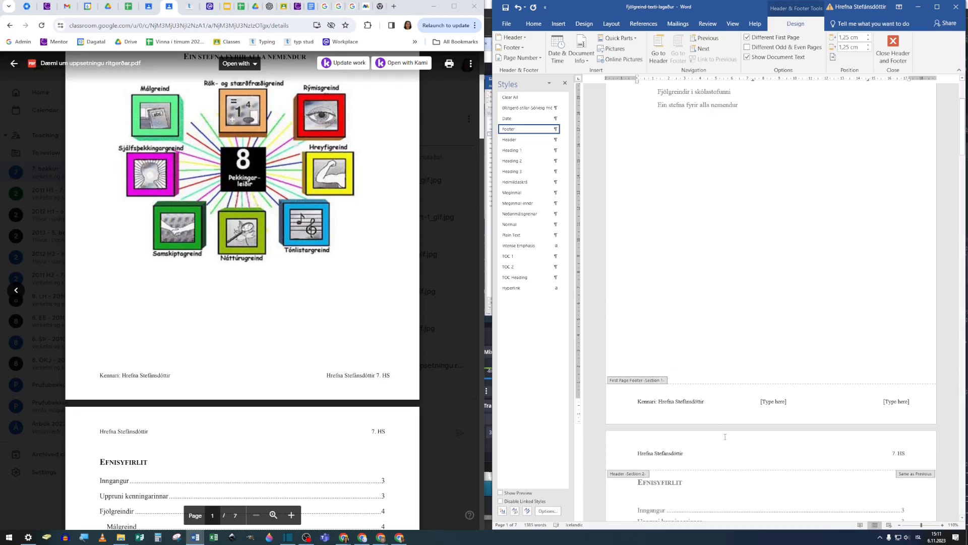
Step: Remove the middle footer placeholder and replace the last one with the student's full name and the class "7. HS"
click(760, 401)
key(Delete)
click(883, 402)
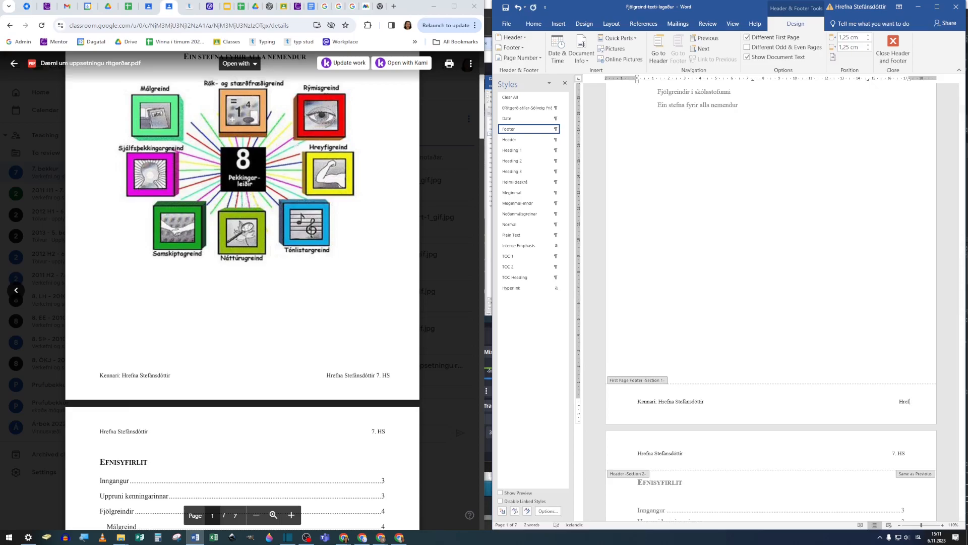
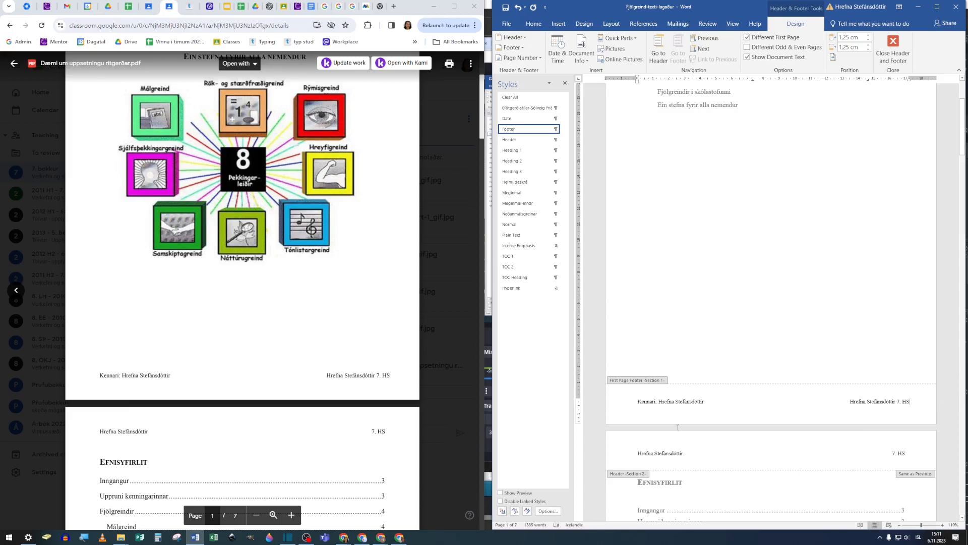
Step: Compare the cover page footer with the section 2 footer and check the Different First Page setting for each
scroll(653, 404, down, 1)
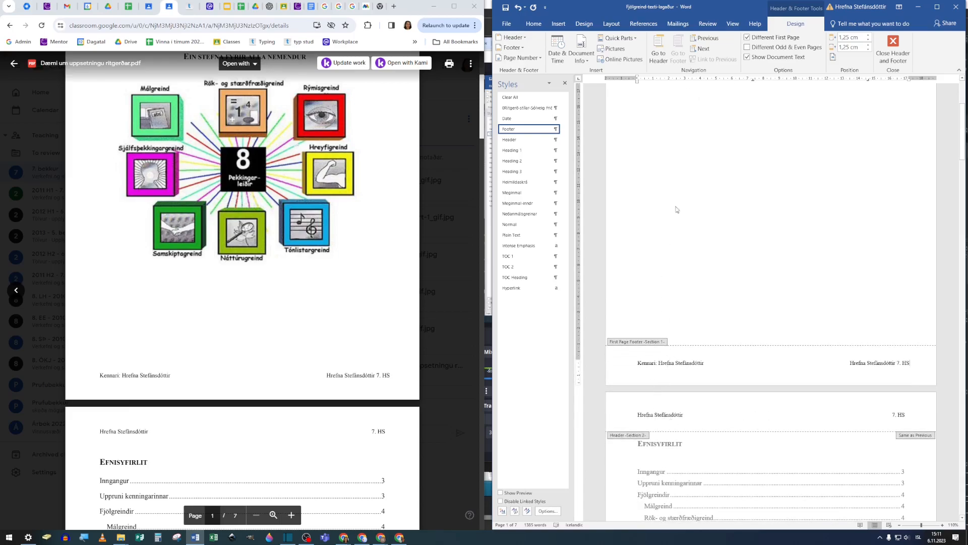
scroll(668, 199, up, 5)
scroll(742, 378, down, 5)
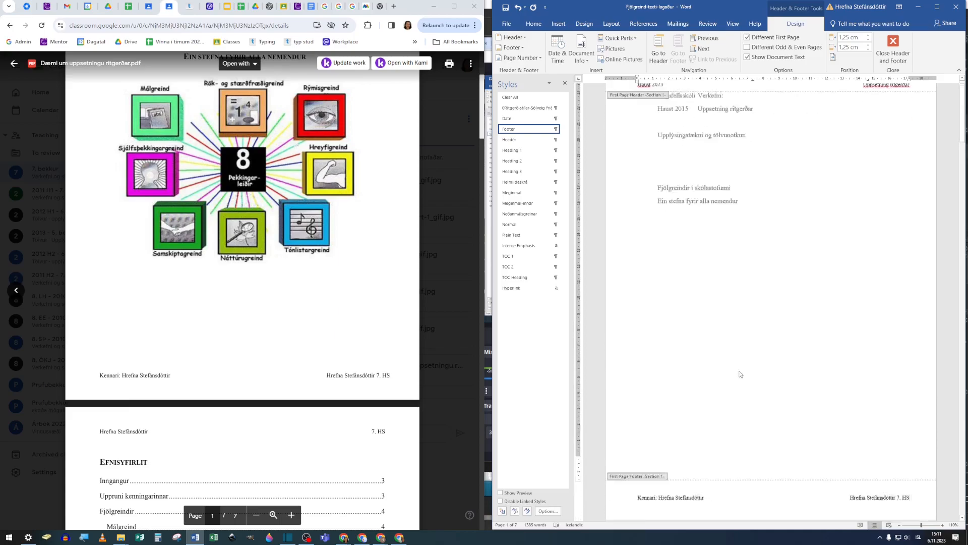
scroll(677, 403, down, 10)
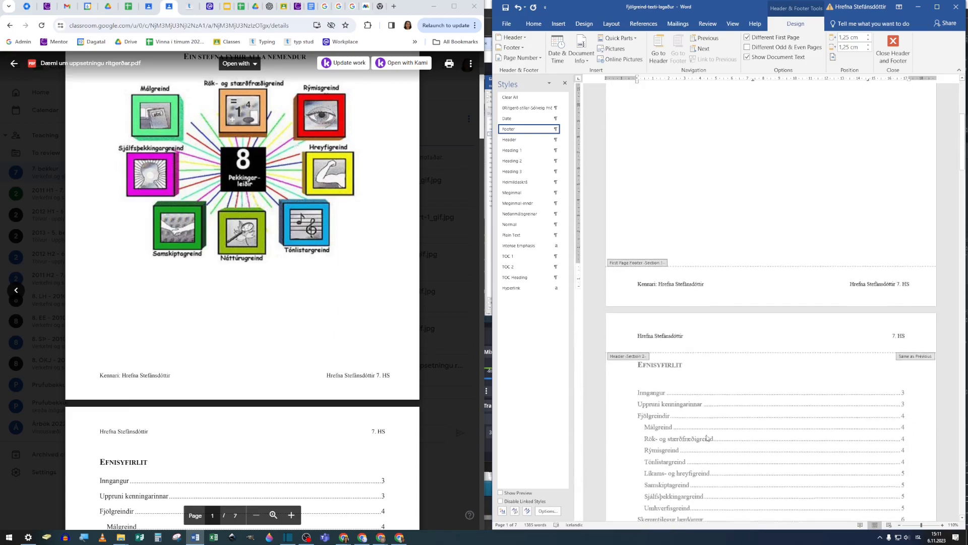
scroll(720, 449, down, 1)
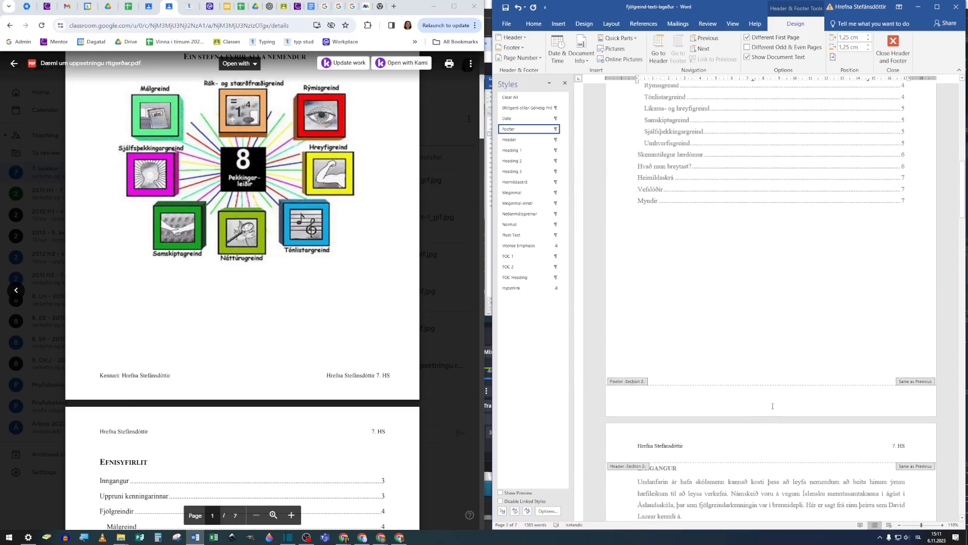
click(773, 405)
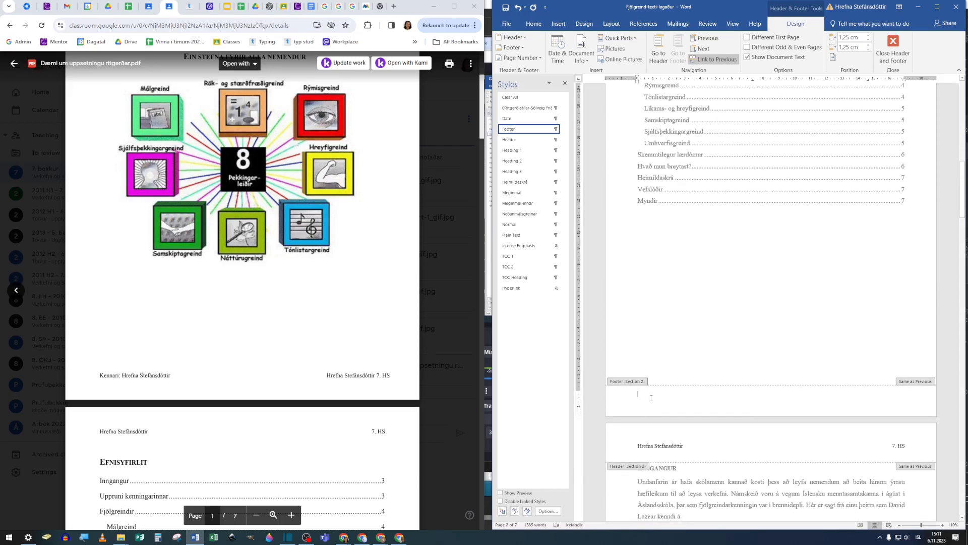
scroll(634, 385, up, 6)
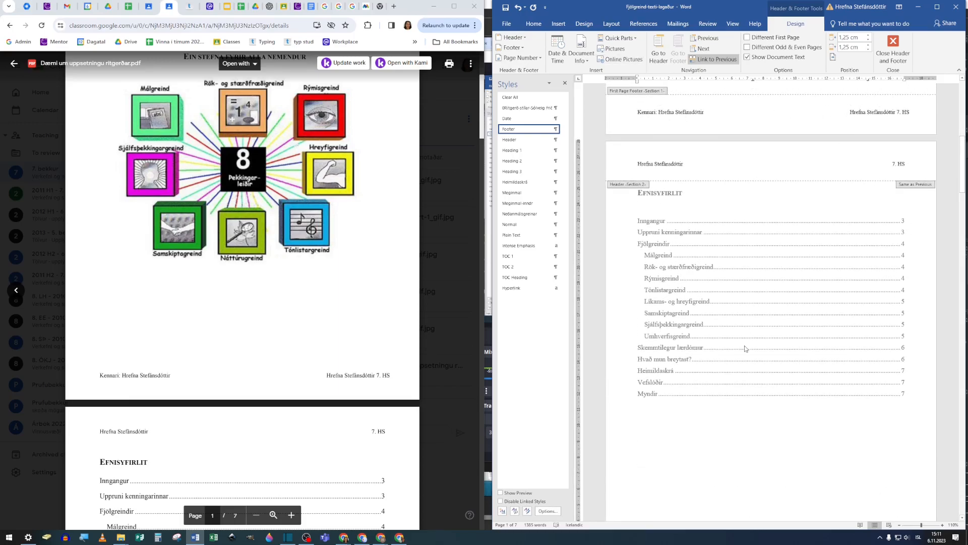
scroll(745, 348, down, 4)
click(774, 38)
scroll(723, 281, up, 5)
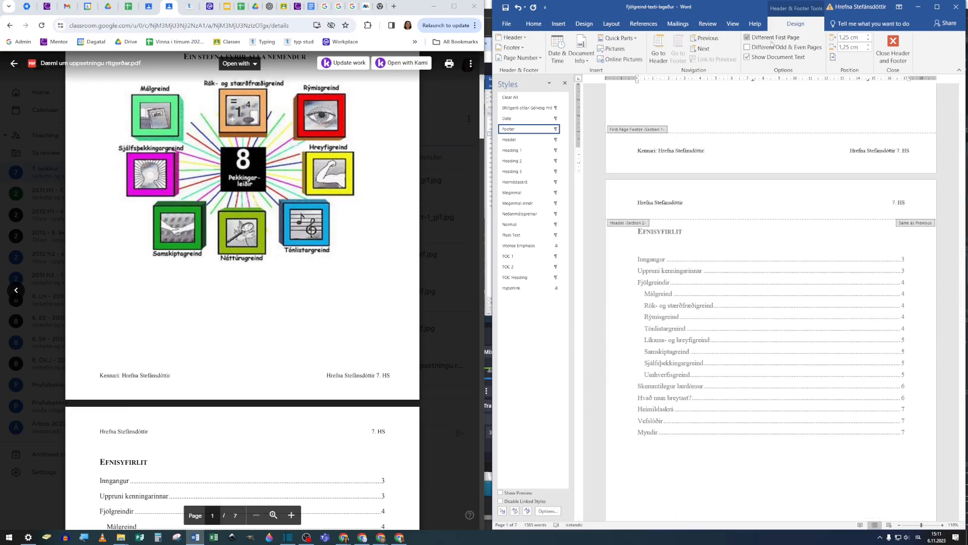
Step: Insert a centred page number in the section 2 footer below the table of contents, using the bottom-of-page style Plain Number 2
scroll(725, 260, down, 3)
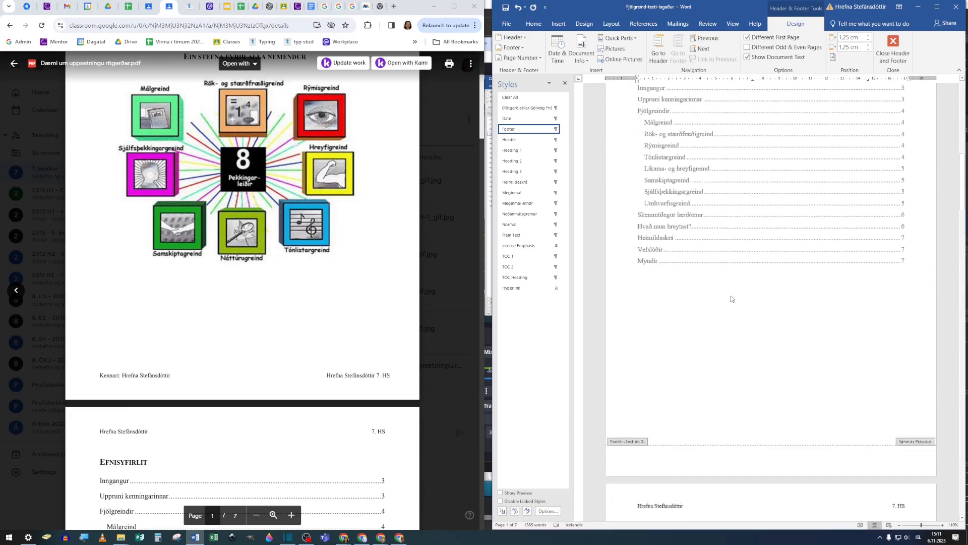
scroll(733, 299, down, 1)
click(728, 427)
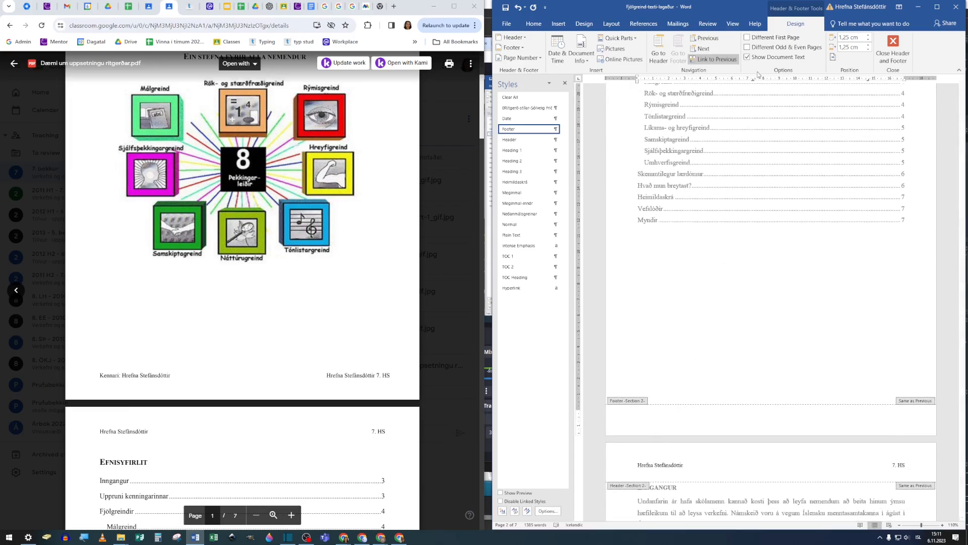
click(559, 24)
click(795, 57)
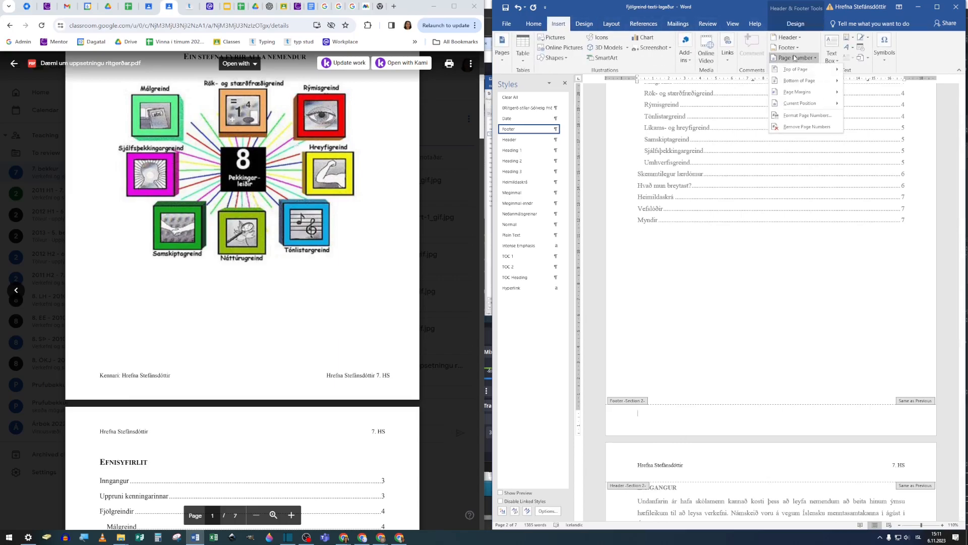
mouse_move(803, 83)
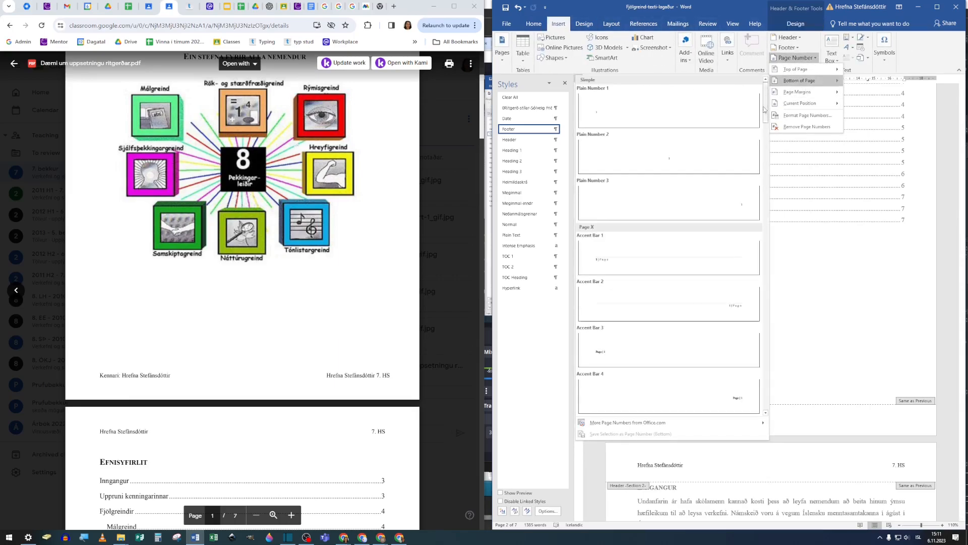
click(670, 165)
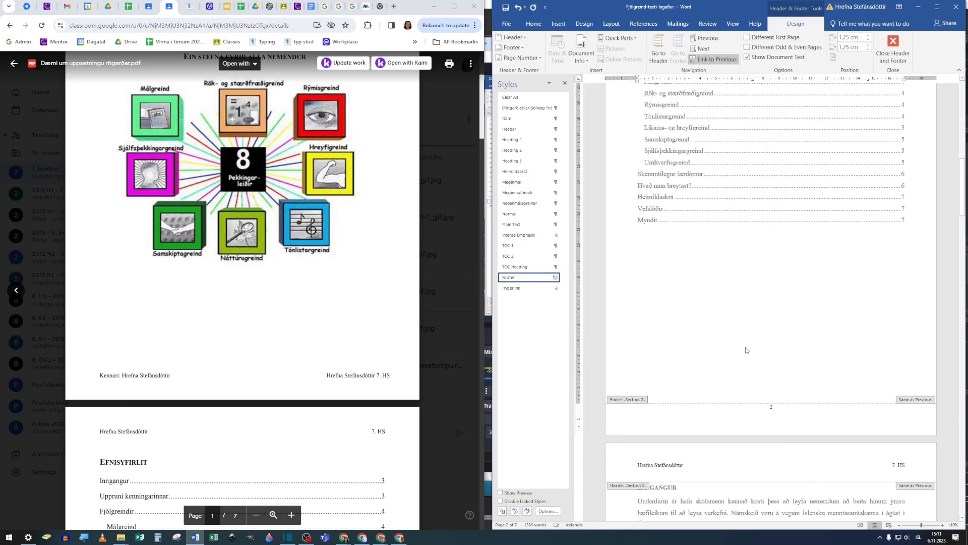